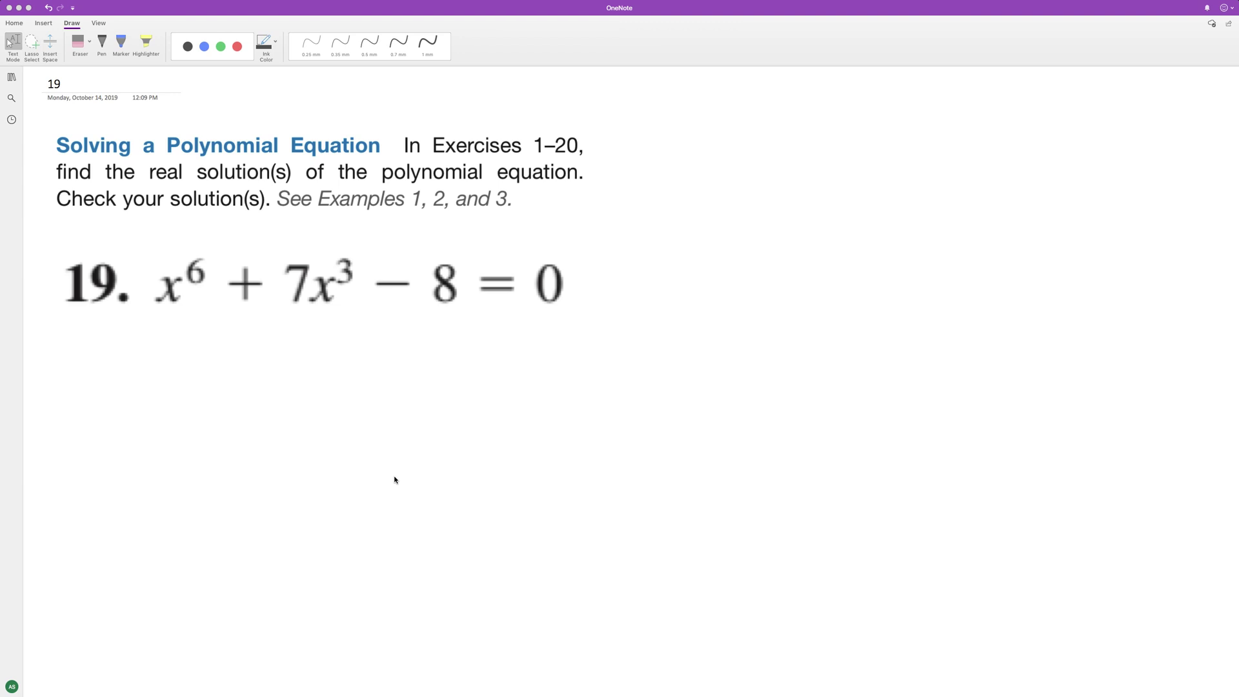
Handwrite the first factor (x³+8 in black ink below exercise 19.
click(342, 451)
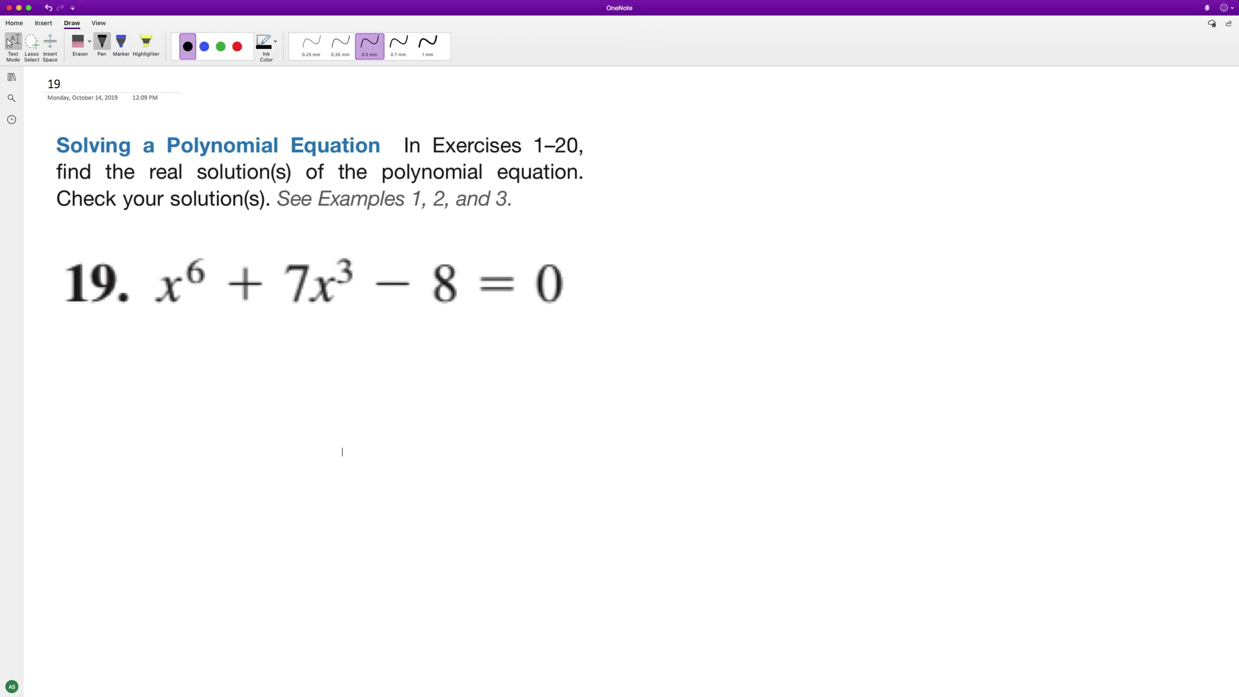
mouse_move(103, 339)
mouse_down()
mouse_move(75, 385)
mouse_move(97, 438)
mouse_up()
mouse_move(106, 395)
mouse_down()
mouse_move(132, 439)
mouse_move(111, 442)
mouse_up()
mouse_move(154, 337)
mouse_down()
mouse_move(167, 341)
mouse_move(147, 384)
mouse_up()
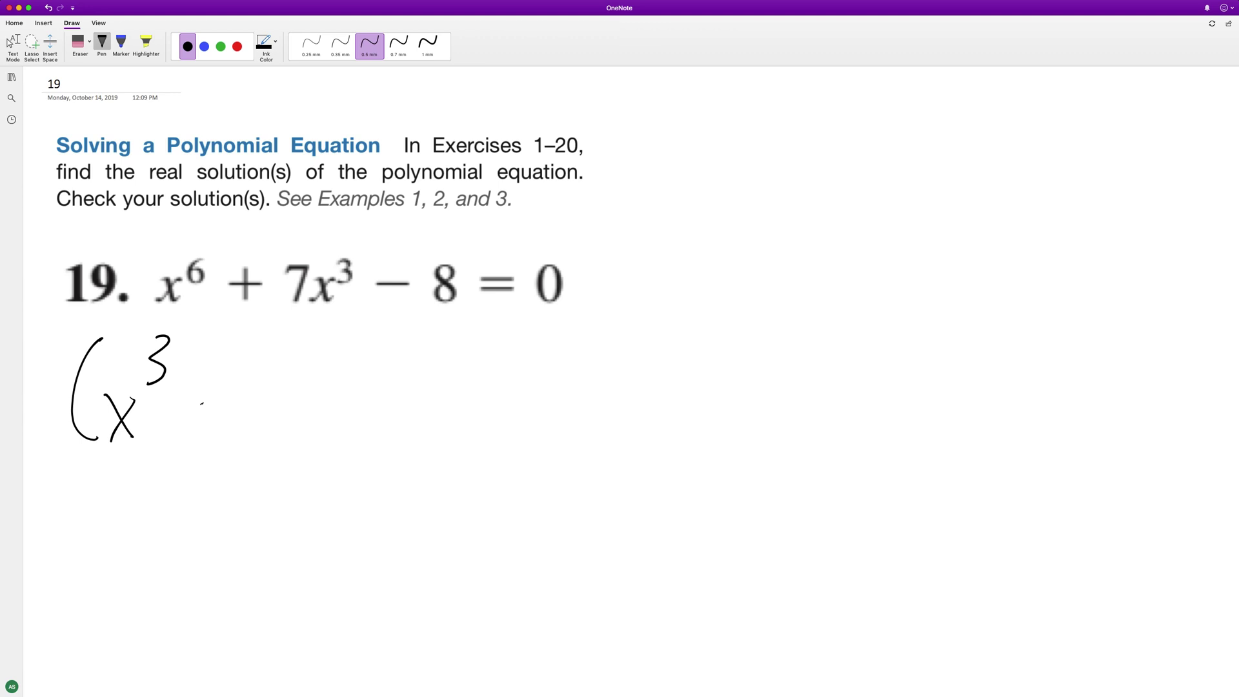
drag(202, 392, 202, 430)
mouse_move(184, 412)
mouse_down()
mouse_move(229, 406)
mouse_move(250, 366)
mouse_move(270, 443)
mouse_up()
Finish the ink as )(x³-1) and bracket the (x³+8) factor underneath.
drag(346, 339, 339, 451)
drag(357, 381, 397, 439)
drag(398, 389, 366, 438)
mouse_move(420, 339)
mouse_down()
mouse_move(419, 384)
mouse_move(468, 409)
mouse_up()
mouse_move(514, 353)
mouse_down()
mouse_move(501, 444)
mouse_move(523, 462)
mouse_up()
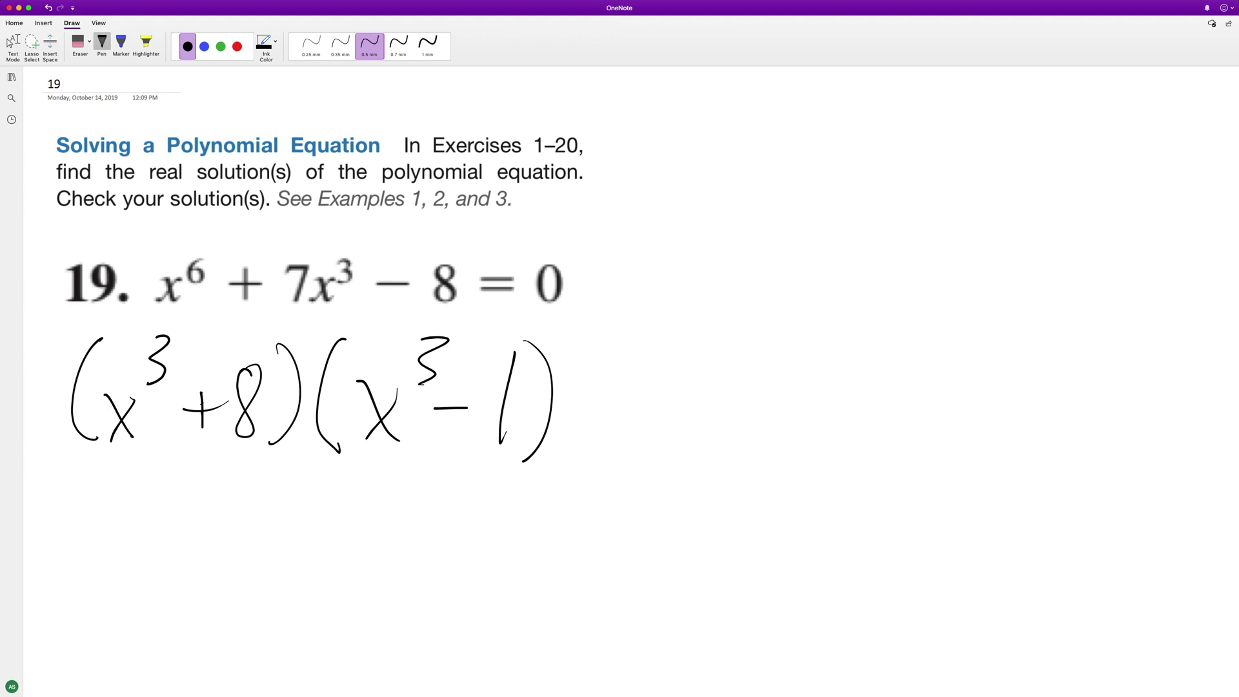
mouse_move(87, 447)
mouse_down()
mouse_move(165, 466)
mouse_move(295, 452)
mouse_up()
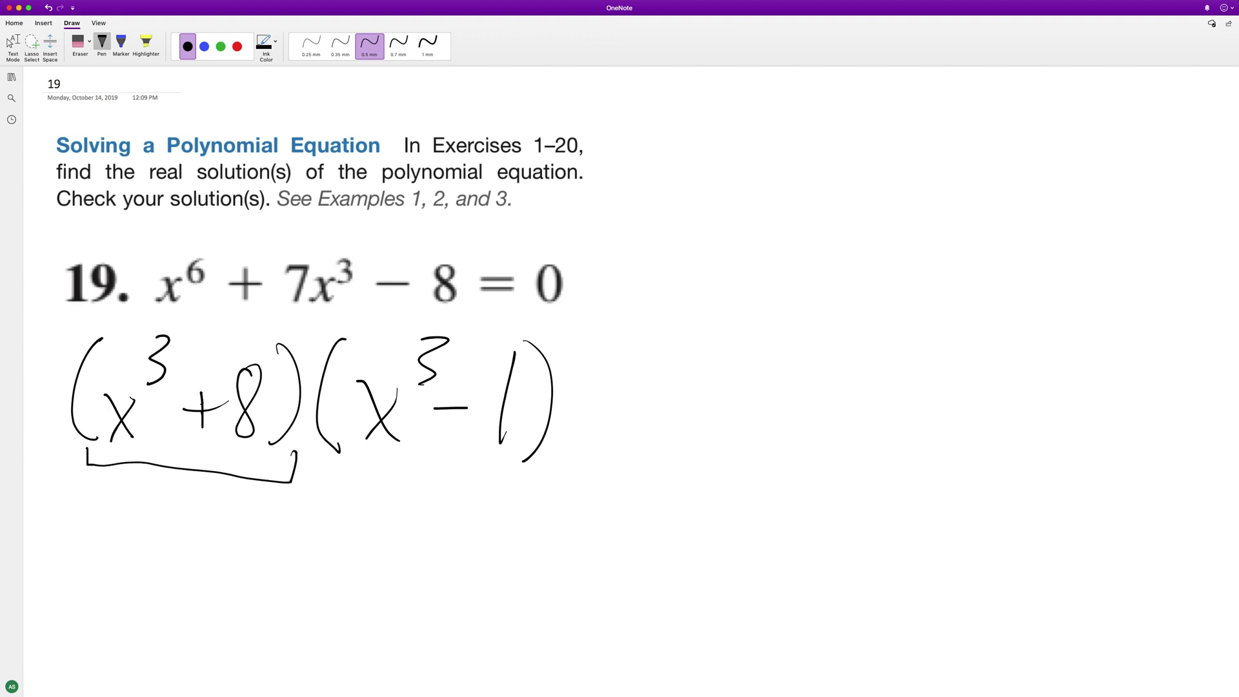
Undo the bracket under (x³+8) and draw a thick stroke below x³ in (x³-1).
key(super+z)
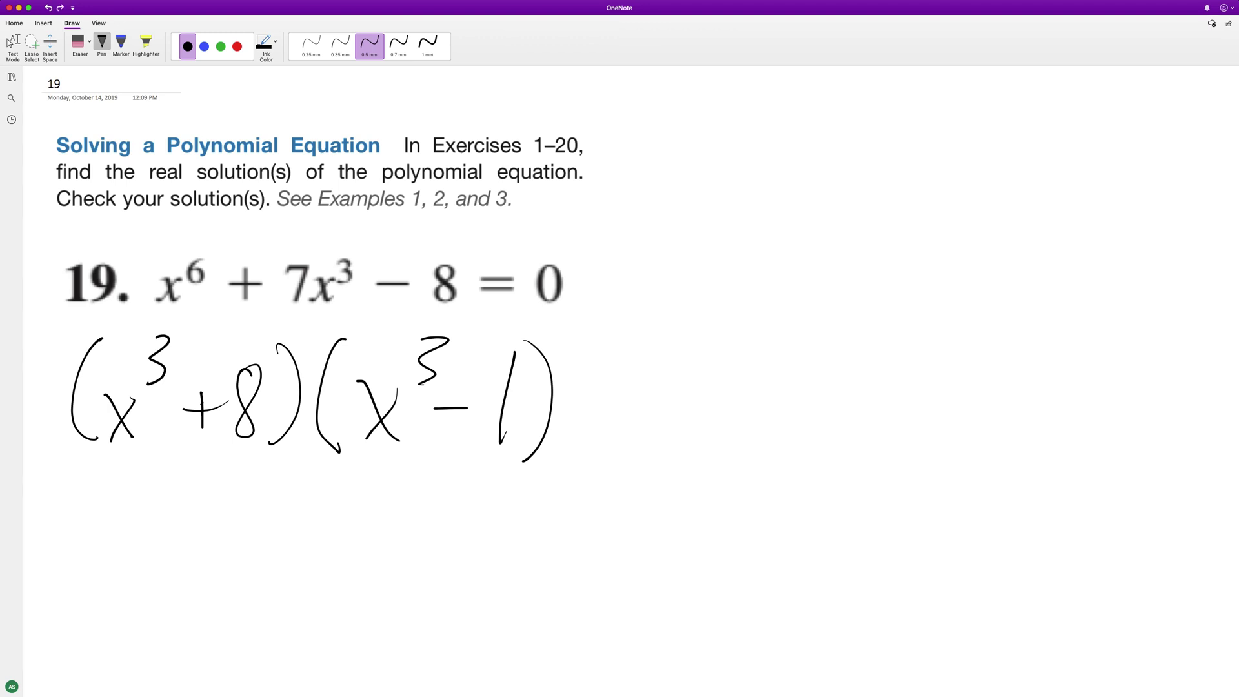
drag(365, 483, 352, 531)
Handwrite x = 1 beside the factored equation, then switch to Text Mode and undo the circle.
drag(706, 311, 726, 380)
drag(733, 312, 687, 375)
drag(754, 353, 796, 353)
mouse_move(765, 339)
mouse_down()
mouse_move(804, 333)
mouse_move(831, 377)
mouse_up()
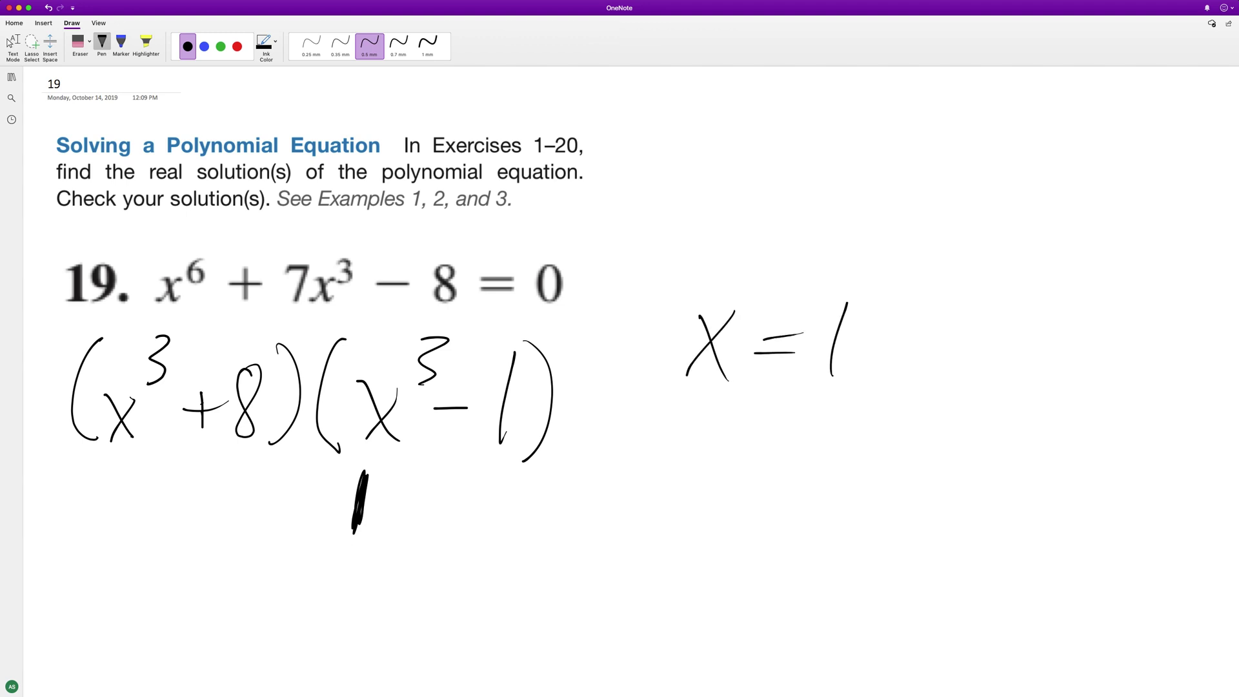
drag(781, 232, 635, 289)
click(12, 44)
key(ctrl+z)
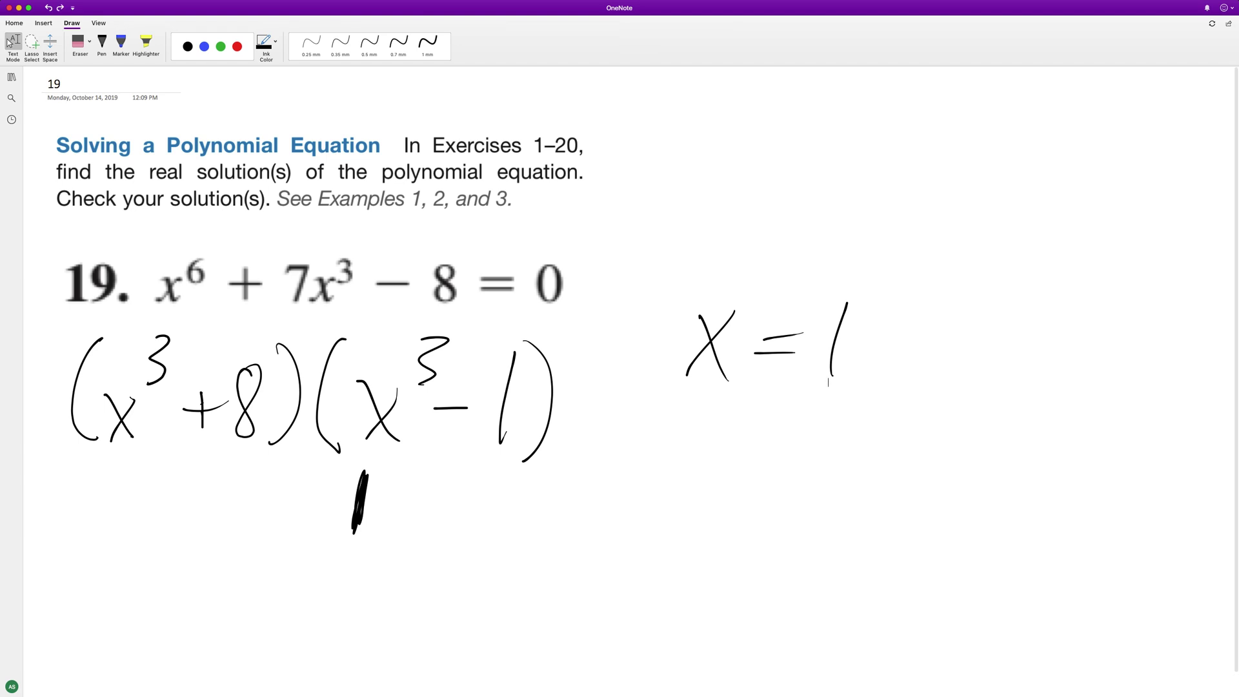